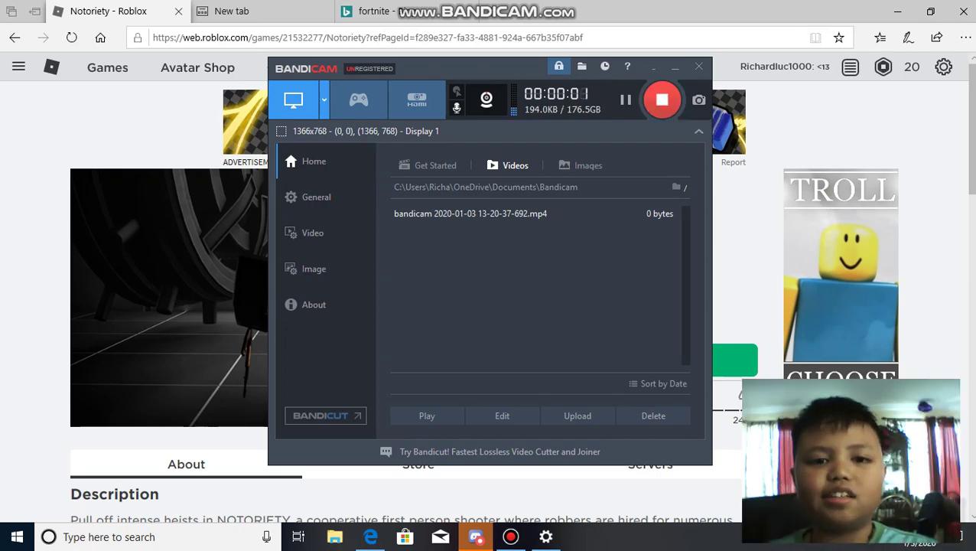
- Minimize the Bandicam recorder and the Roblox Edge page to show the bare desktop
{"action": "left_click", "coordinate": [653, 67]}
{"action": "left_click", "coordinate": [897, 11]}
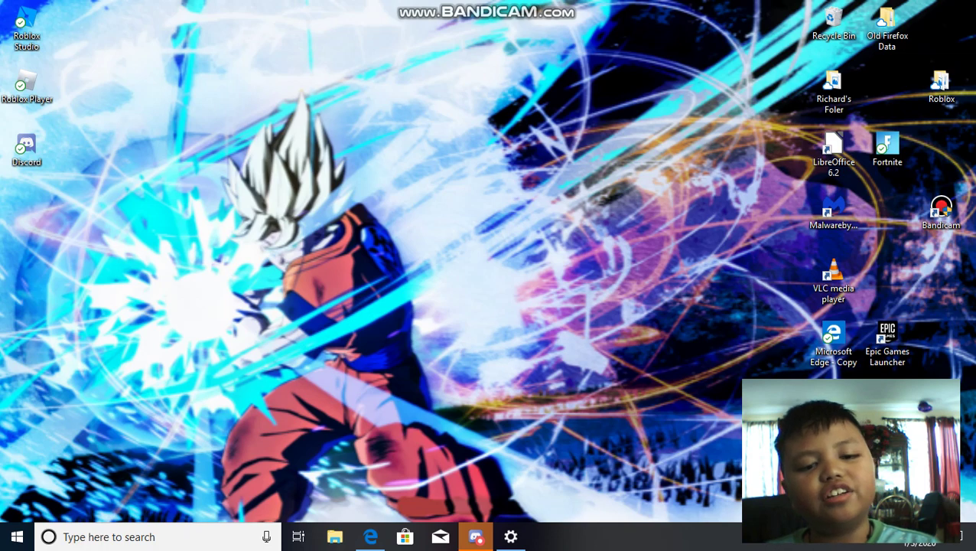
- Sweep a selection box over the desktop, then toggle Start to restore the still-recording Bandicam
{"action": "left_click_drag", "start_coordinate": [252, 2], "coordinate": [665, 491]}
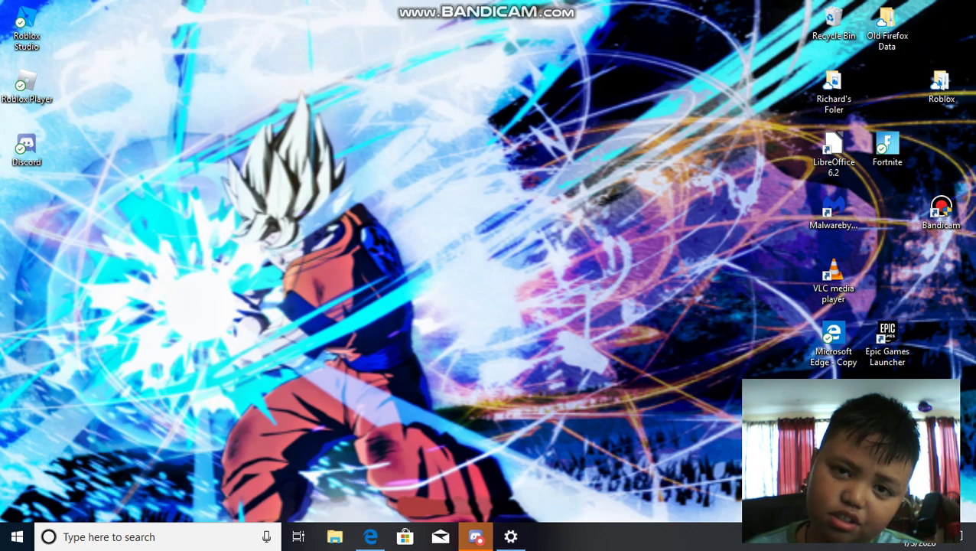
{"action": "key", "text": "super"}
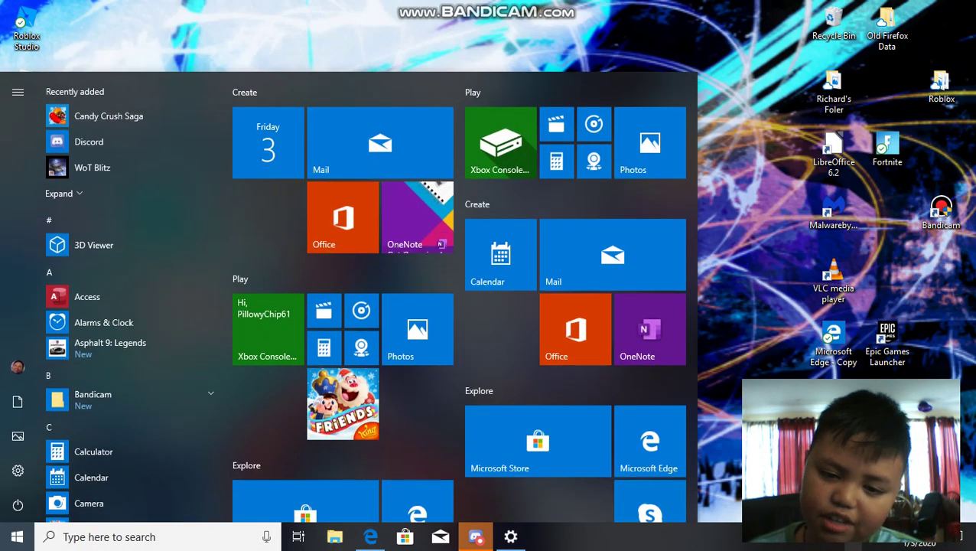
{"action": "key", "text": "super"}
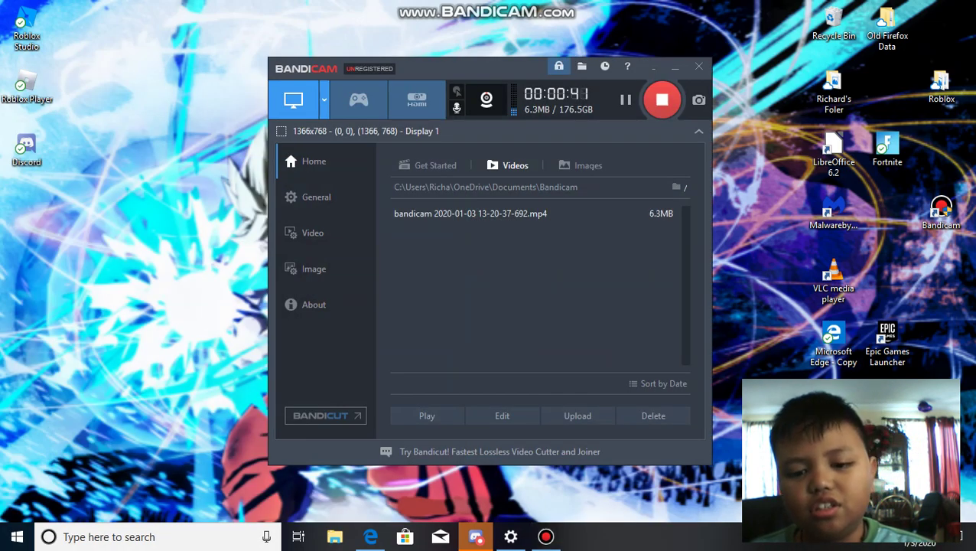